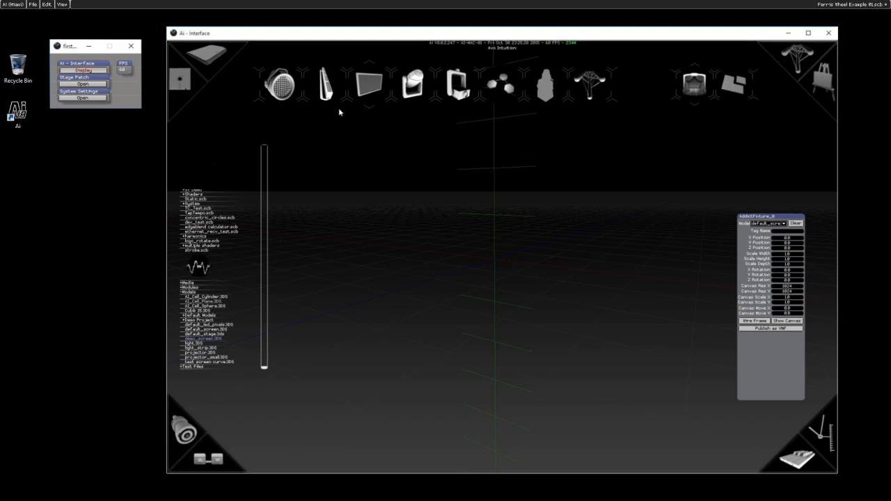
Add a screen fixture to the stage and apply the Cubik 3DS model to it
{"action": "left_click", "coordinate": [369, 84]}
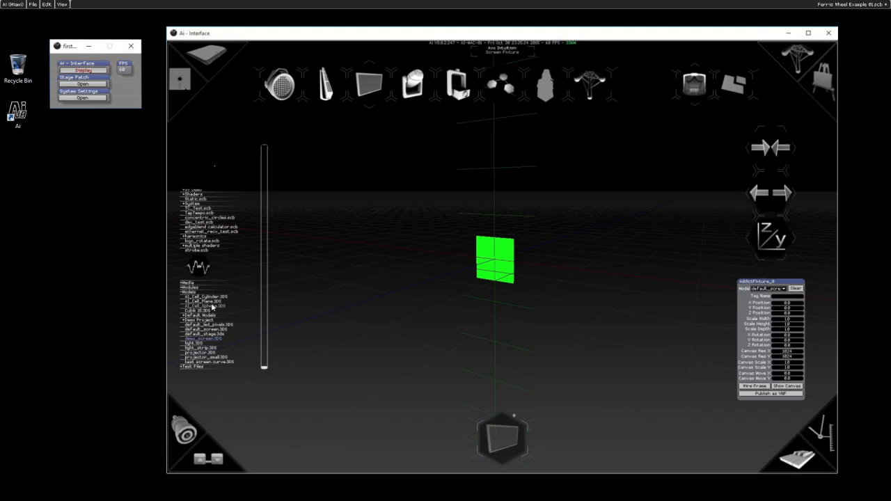
{"action": "left_click_drag", "start_coordinate": [255, 311], "coordinate": [500, 436]}
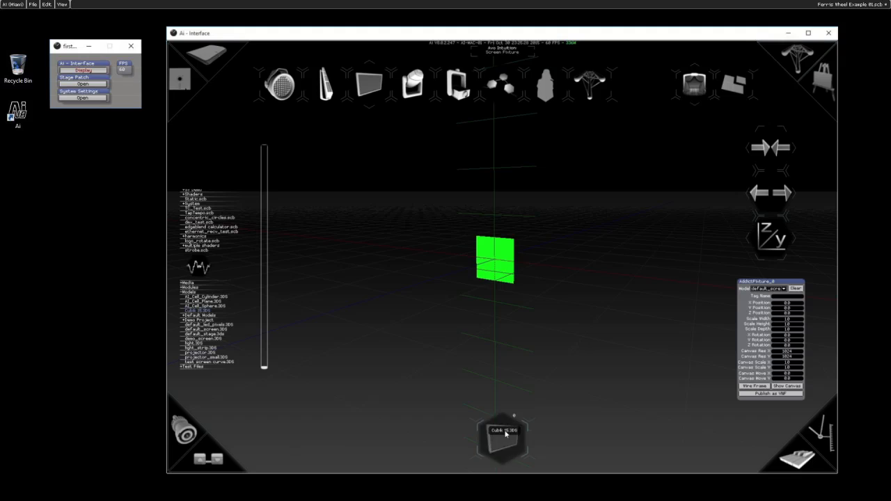
Add a projector fixture to the stage and set its aspect ratio to 16/9
{"action": "left_click", "coordinate": [456, 94]}
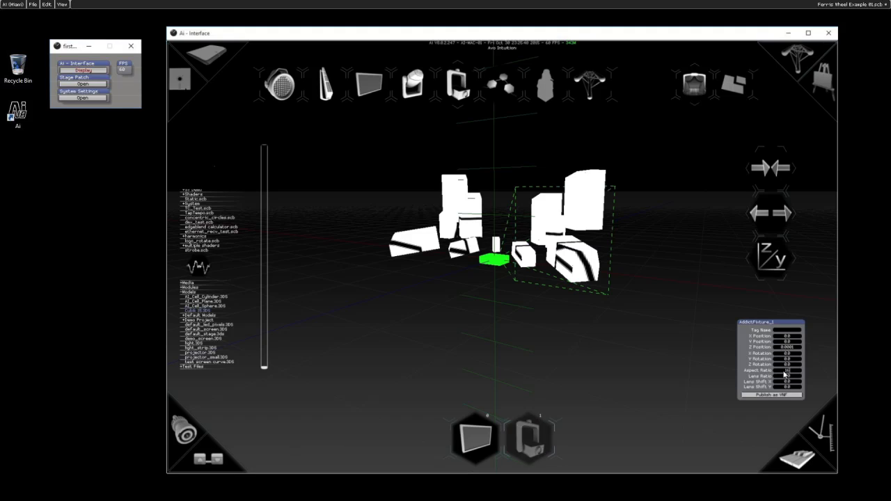
{"action": "key", "text": "Return"}
{"action": "key", "text": "Return"}
Place the projector at Y position 2.0 and Z position about 5, tilted to an X rotation of -13.0
{"action": "scroll", "coordinate": [793, 351], "scroll_direction": "up", "scroll_amount": 5}
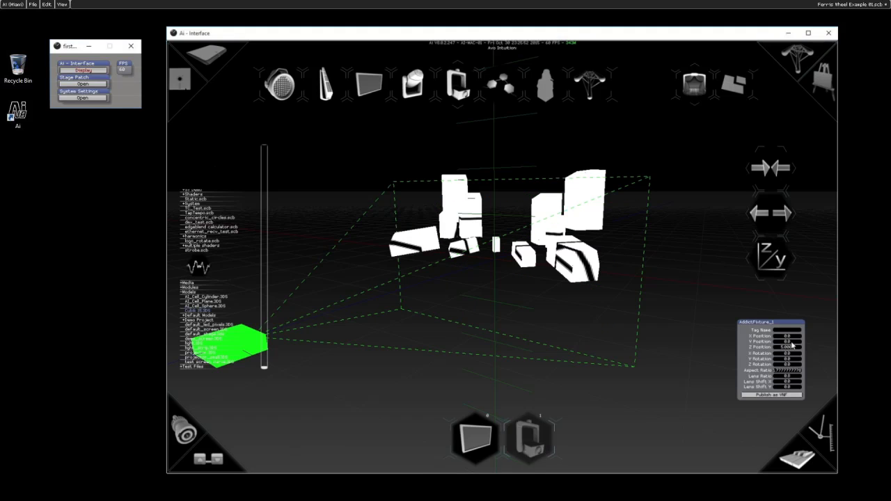
{"action": "scroll", "coordinate": [792, 344], "scroll_direction": "up", "scroll_amount": 5}
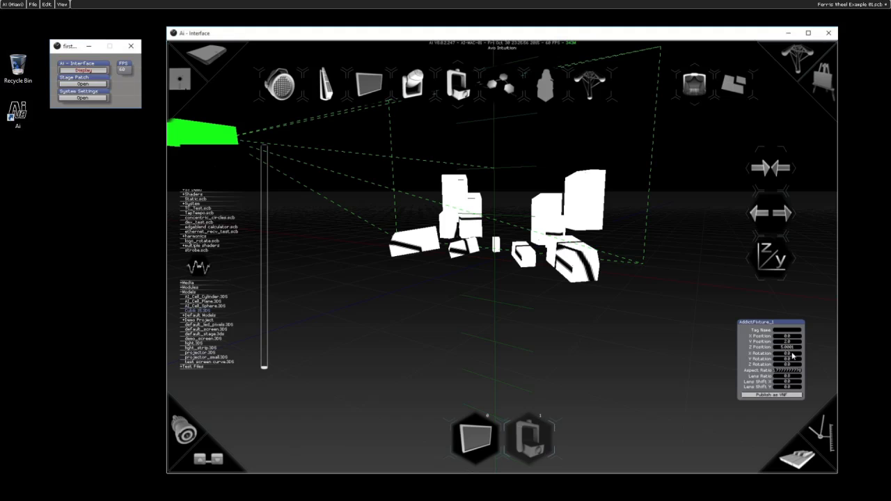
{"action": "scroll", "coordinate": [792, 355], "scroll_direction": "down", "scroll_amount": 6}
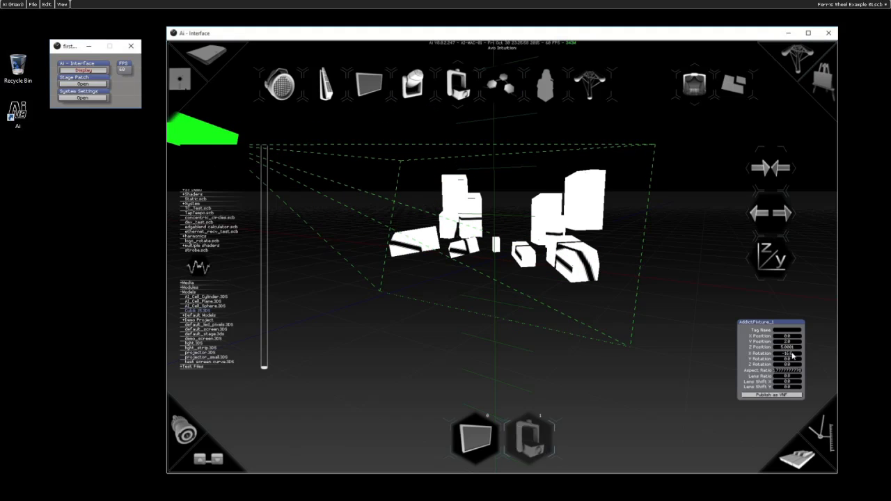
{"action": "scroll", "coordinate": [791, 355], "scroll_direction": "down", "scroll_amount": 3}
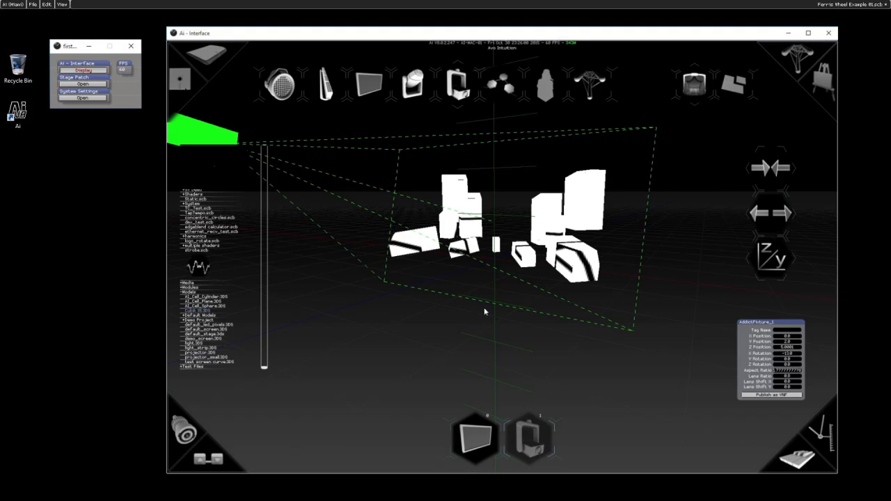
{"action": "scroll", "coordinate": [483, 275], "scroll_direction": "down", "scroll_amount": 4}
{"action": "middle_click_drag", "start_coordinate": [447, 243], "coordinate": [586, 280]}
{"action": "middle_click_drag", "start_coordinate": [337, 277], "coordinate": [464, 259]}
{"action": "mouse_move", "coordinate": [512, 300]}
{"action": "middle_mouse_down"}
{"action": "mouse_move", "coordinate": [520, 304]}
{"action": "mouse_move", "coordinate": [431, 282]}
{"action": "mouse_move", "coordinate": [428, 298]}
{"action": "middle_mouse_up"}
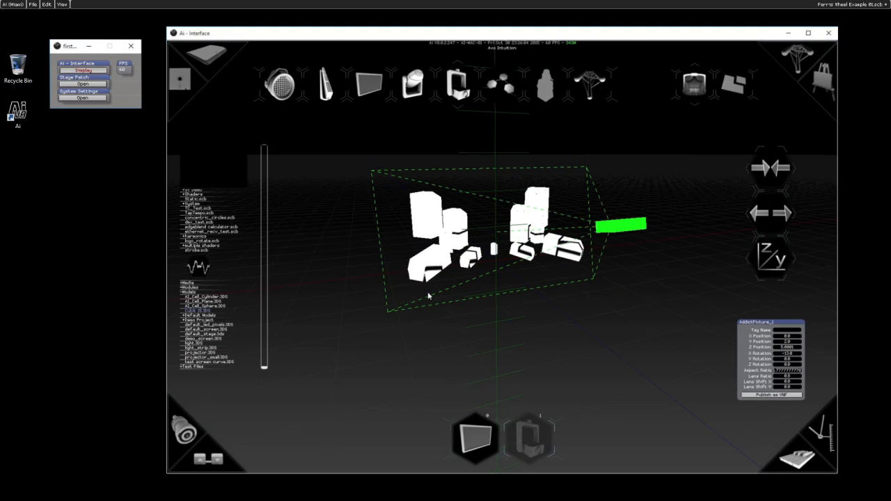
Set the screen fixture's canvas resolution to 1920 by 1080, then reselect the projector
{"action": "left_click", "coordinate": [476, 440]}
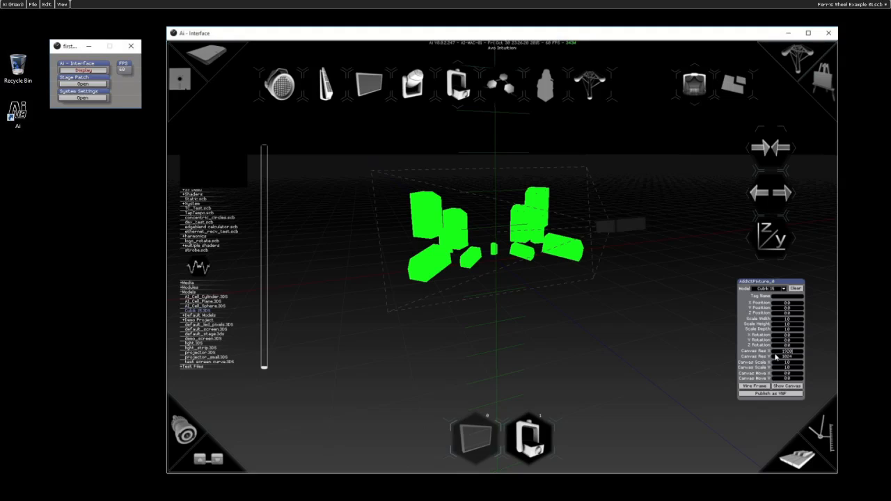
{"action": "key", "text": "Tab"}
{"action": "type", "text": "1080"}
{"action": "left_click", "coordinate": [521, 443]}
{"action": "middle_click_drag", "start_coordinate": [624, 290], "coordinate": [671, 267]}
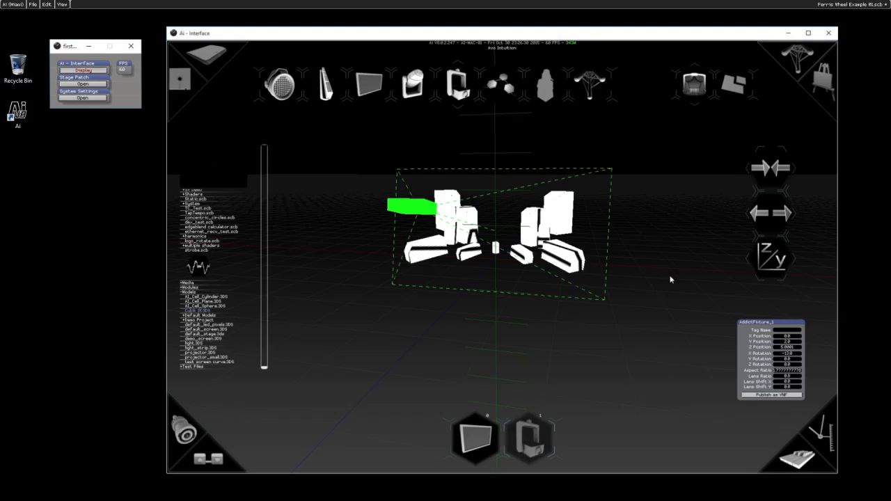
Play the lettered and numbered box texture on the screen fixture and inspect the textured model from several angles
{"action": "left_click", "coordinate": [775, 443]}
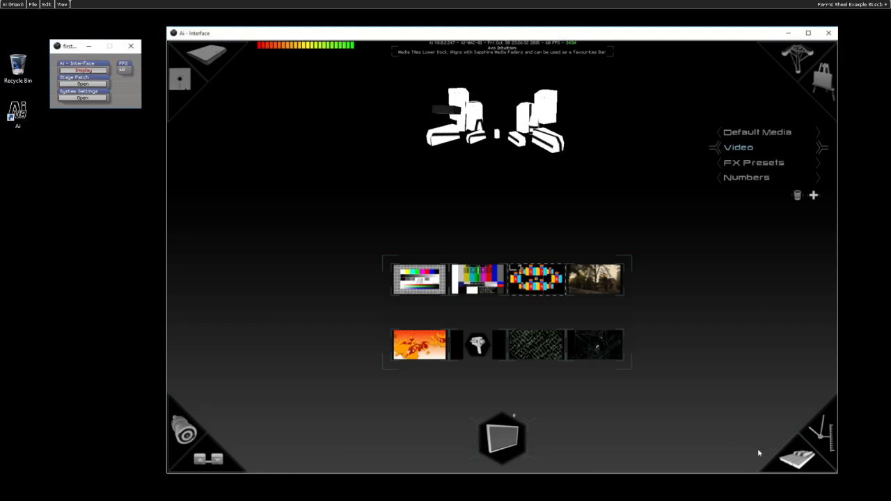
{"action": "left_click", "coordinate": [494, 427]}
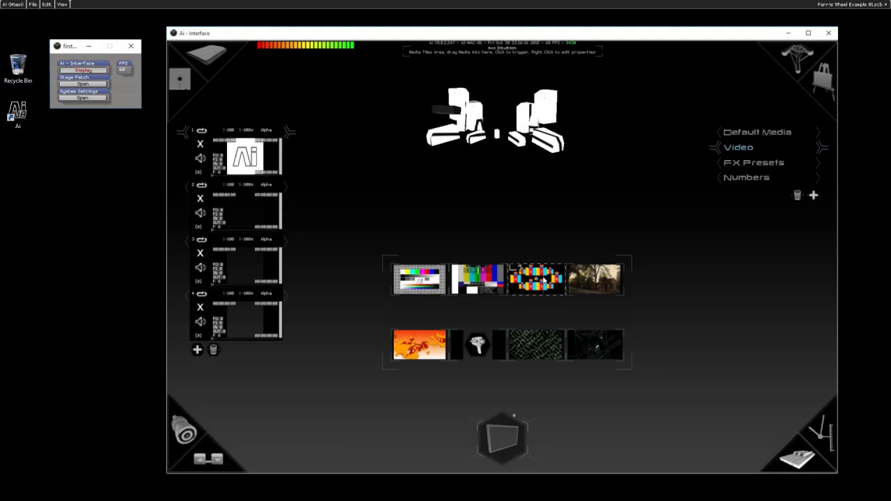
{"action": "left_click", "coordinate": [544, 280]}
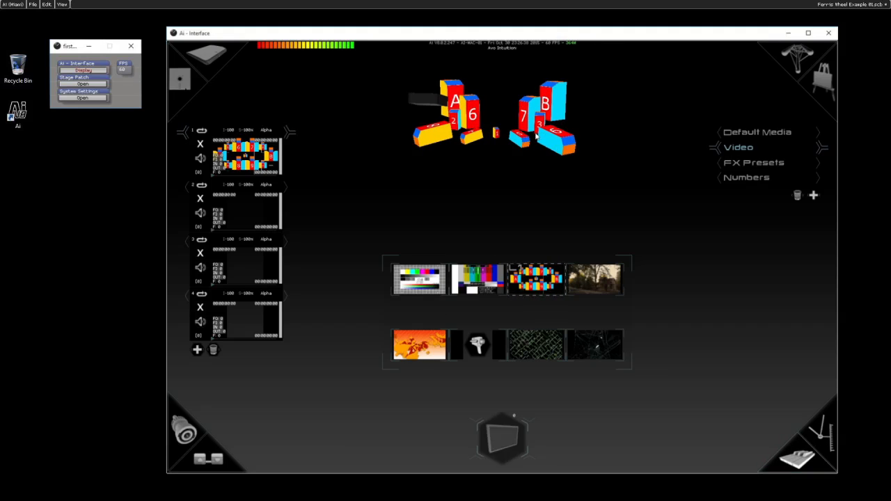
{"action": "right_click_drag", "start_coordinate": [536, 133], "coordinate": [533, 107]}
{"action": "left_click_drag", "start_coordinate": [533, 107], "coordinate": [540, 194]}
{"action": "right_click_drag", "start_coordinate": [539, 194], "coordinate": [537, 172]}
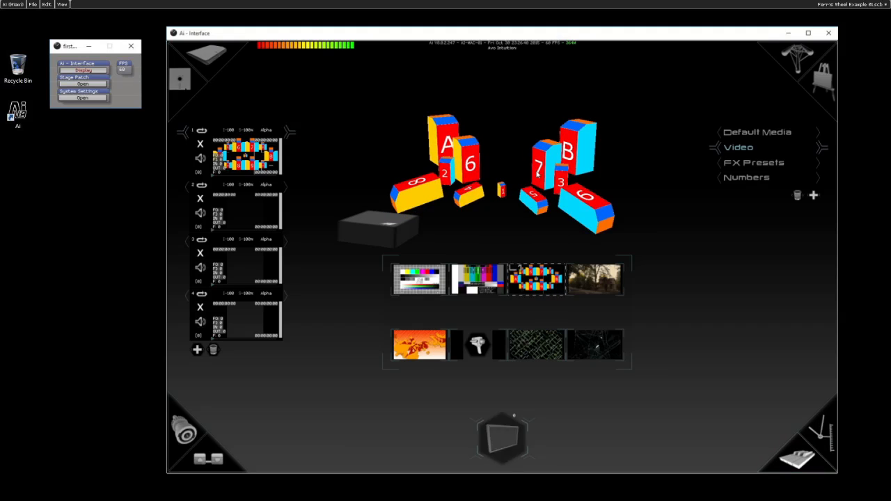
{"action": "left_click_drag", "start_coordinate": [537, 174], "coordinate": [601, 162]}
{"action": "left_click_drag", "start_coordinate": [472, 179], "coordinate": [540, 159]}
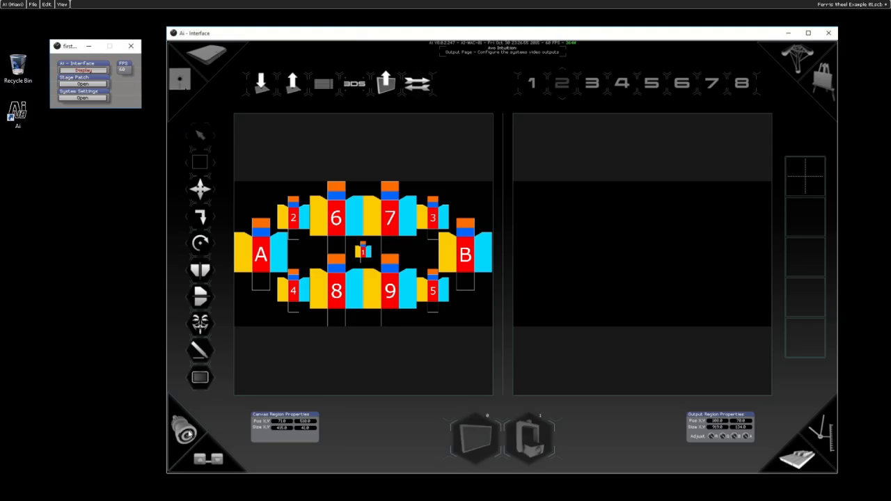
Open the mapping editor for the projector alone in the output configuration and assign the projector to output 2
{"action": "left_click", "coordinate": [187, 434]}
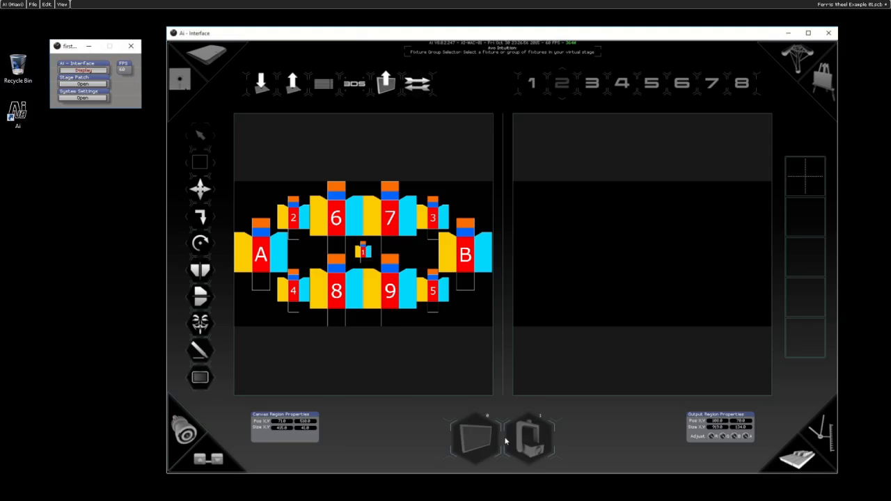
{"action": "left_click", "coordinate": [528, 437]}
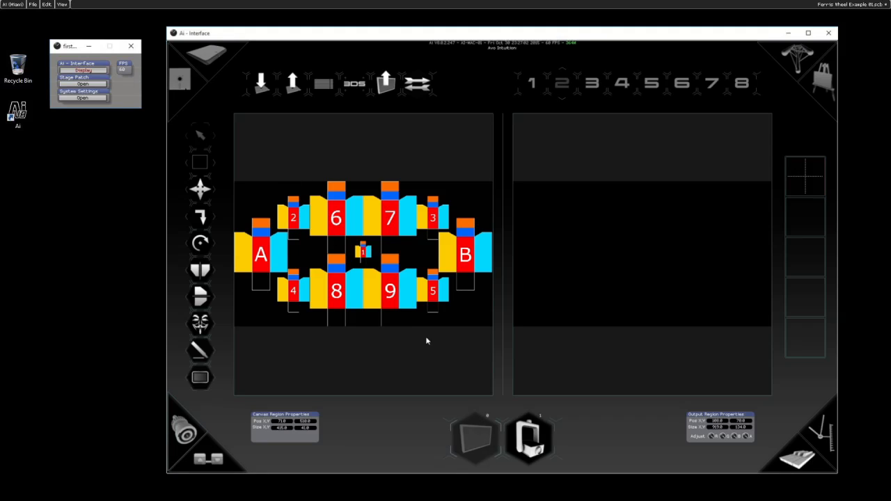
{"action": "left_click", "coordinate": [533, 443]}
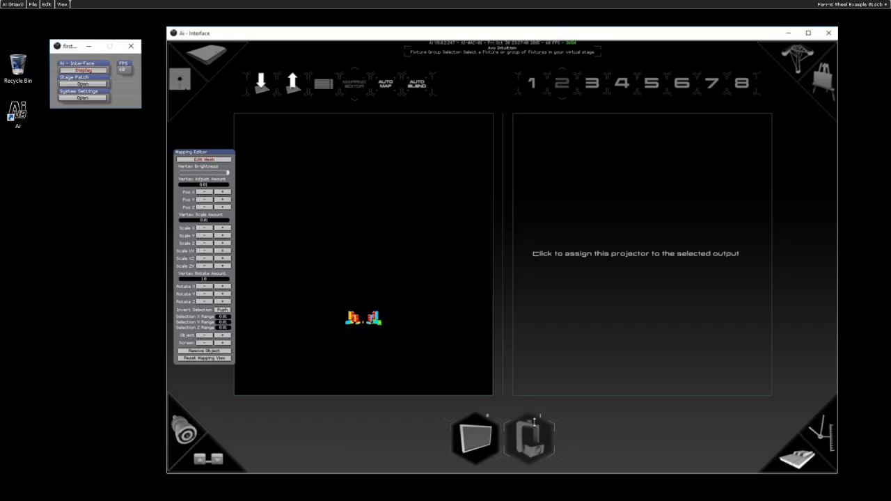
{"action": "left_click", "coordinate": [521, 438]}
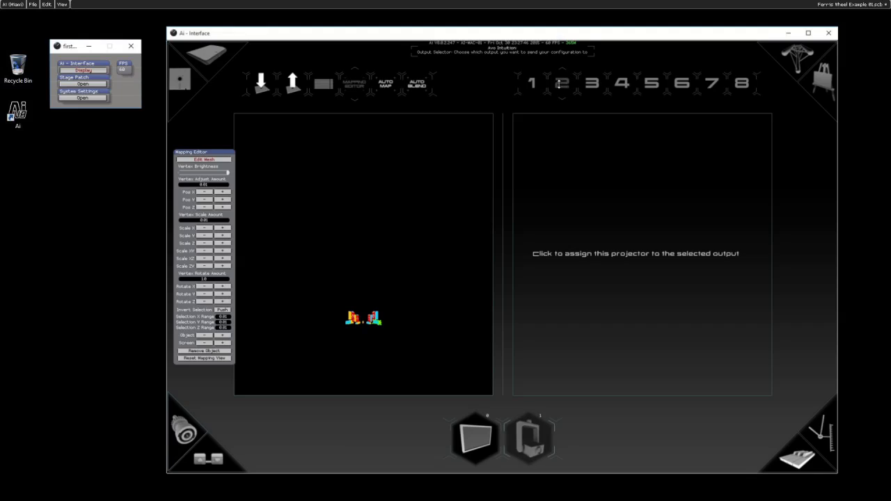
{"action": "left_click", "coordinate": [604, 256]}
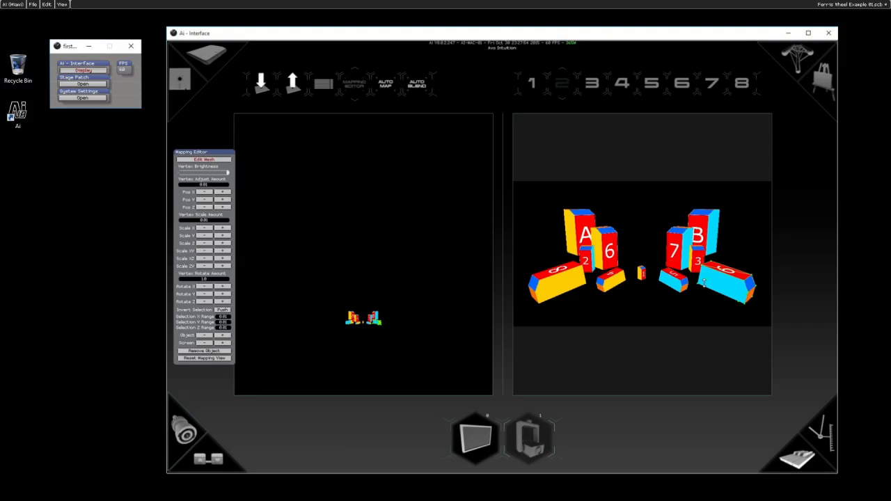
Select the vertices of box 9 in the mapping view and widen that view relative to the output preview
{"action": "left_click_drag", "start_coordinate": [501, 237], "coordinate": [381, 224]}
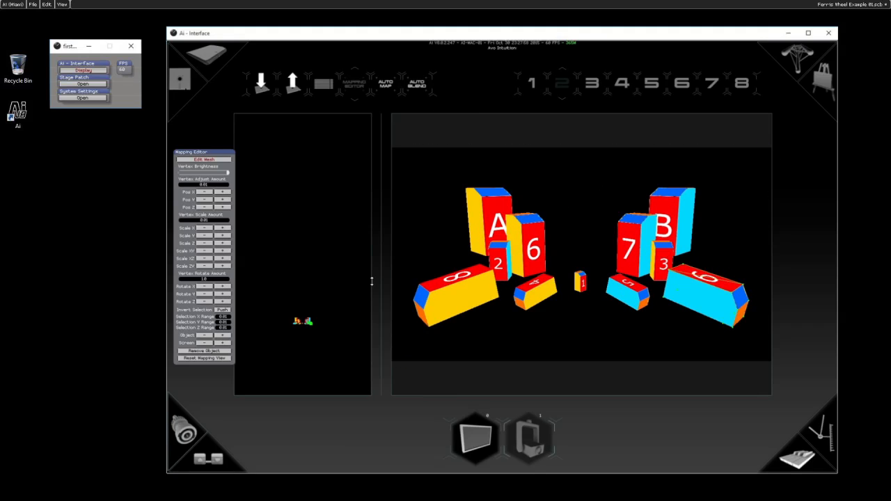
{"action": "left_click_drag", "start_coordinate": [384, 287], "coordinate": [424, 291]}
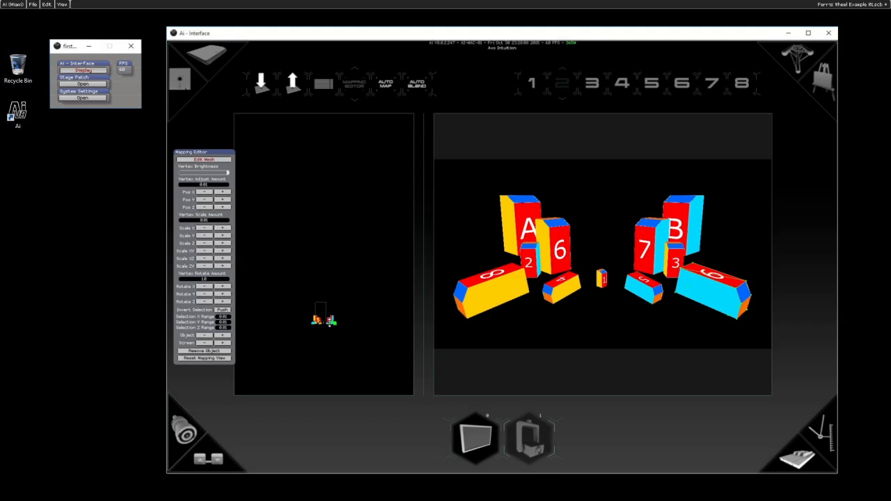
{"action": "left_click_drag", "start_coordinate": [315, 301], "coordinate": [359, 348]}
{"action": "left_click_drag", "start_coordinate": [420, 259], "coordinate": [526, 254]}
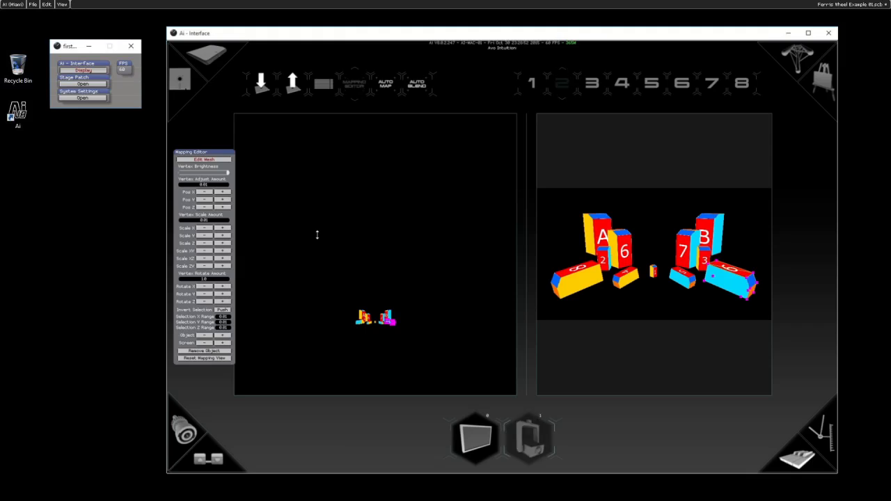
Turn off mesh editing and frame box 9 closely in the mapping view
{"action": "left_click", "coordinate": [216, 161]}
{"action": "scroll", "coordinate": [385, 341], "scroll_direction": "up", "scroll_amount": 4}
{"action": "scroll", "coordinate": [385, 342], "scroll_direction": "up", "scroll_amount": 5}
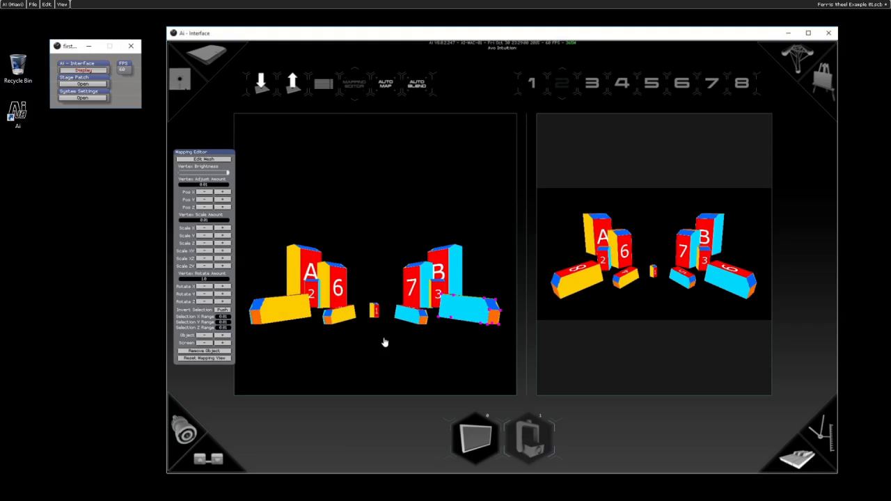
{"action": "scroll", "coordinate": [385, 341], "scroll_direction": "down", "scroll_amount": 3}
{"action": "scroll", "coordinate": [385, 341], "scroll_direction": "up", "scroll_amount": 2}
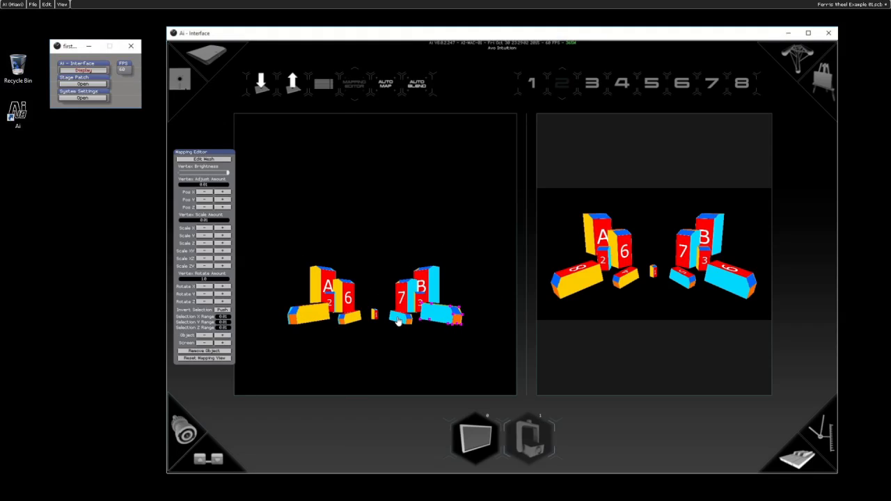
{"action": "mouse_move", "coordinate": [403, 268]}
{"action": "left_mouse_down"}
{"action": "mouse_move", "coordinate": [393, 286]}
{"action": "mouse_move", "coordinate": [398, 319]}
{"action": "mouse_move", "coordinate": [319, 299]}
{"action": "mouse_move", "coordinate": [432, 301]}
{"action": "mouse_move", "coordinate": [411, 332]}
{"action": "mouse_move", "coordinate": [380, 267]}
{"action": "mouse_move", "coordinate": [348, 335]}
{"action": "mouse_move", "coordinate": [373, 327]}
{"action": "mouse_move", "coordinate": [394, 303]}
{"action": "mouse_move", "coordinate": [388, 277]}
{"action": "mouse_move", "coordinate": [401, 278]}
{"action": "left_mouse_up"}
{"action": "scroll", "coordinate": [403, 278], "scroll_direction": "up", "scroll_amount": 5}
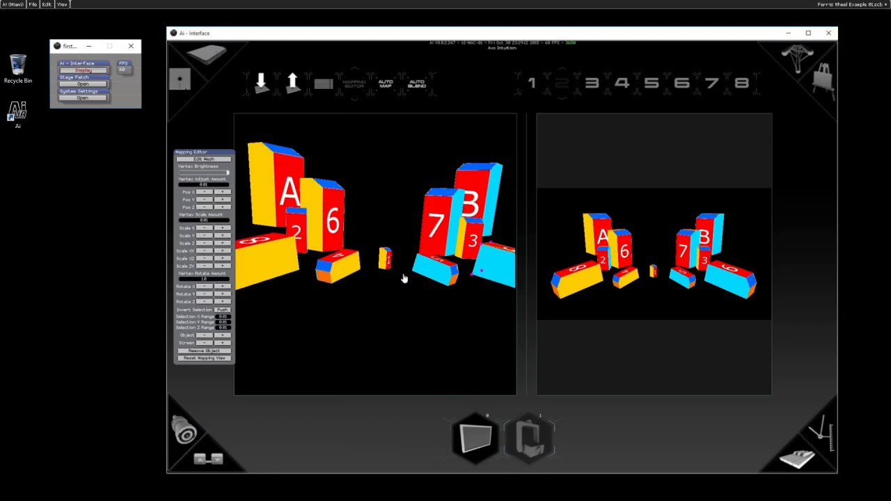
{"action": "mouse_move", "coordinate": [445, 283]}
{"action": "middle_mouse_down"}
{"action": "mouse_move", "coordinate": [325, 273]}
{"action": "mouse_move", "coordinate": [438, 274]}
{"action": "middle_mouse_up"}
{"action": "scroll", "coordinate": [392, 292], "scroll_direction": "up", "scroll_amount": 5}
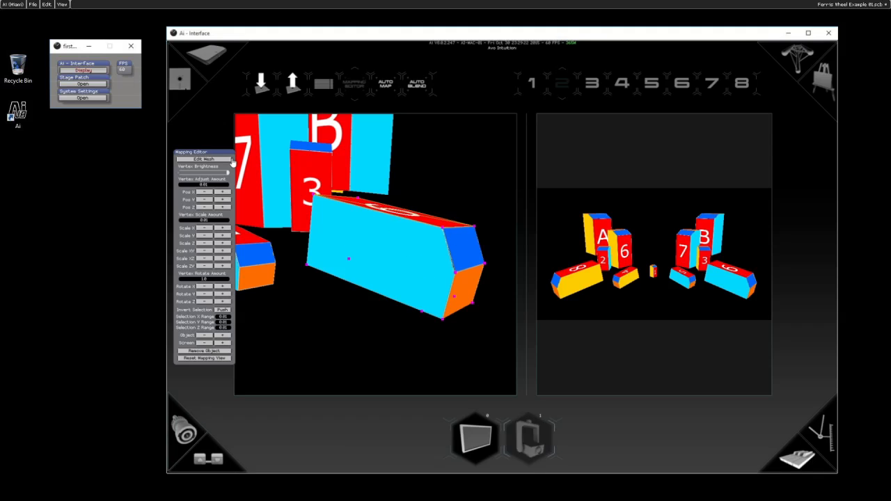
Turn mesh editing back on and select only the vertices at the outer end of box 9
{"action": "left_click", "coordinate": [207, 160]}
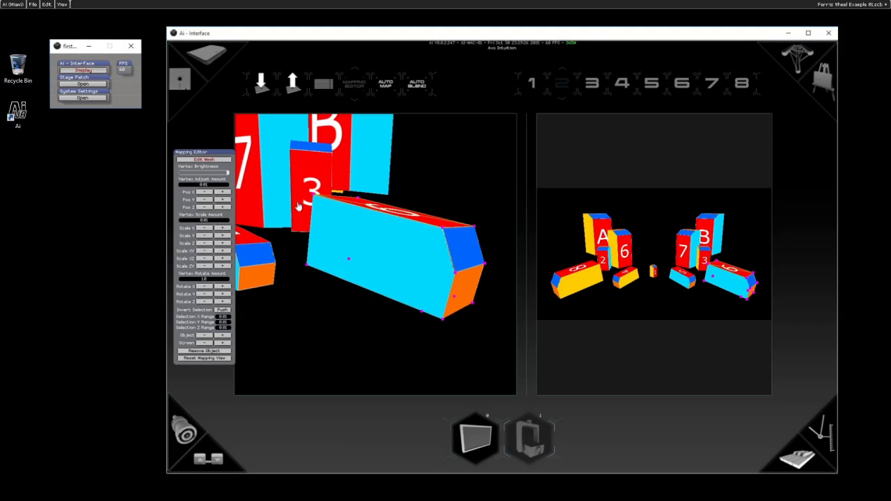
{"action": "left_click", "coordinate": [440, 336]}
{"action": "left_click_drag", "start_coordinate": [459, 339], "coordinate": [395, 277]}
{"action": "left_click_drag", "start_coordinate": [468, 334], "coordinate": [407, 210]}
{"action": "left_click_drag", "start_coordinate": [406, 189], "coordinate": [493, 341]}
Nudge the selected end vertices of box 9 back and forth along X and Y with an adjust amount of 0.01
{"action": "left_click", "coordinate": [206, 199]}
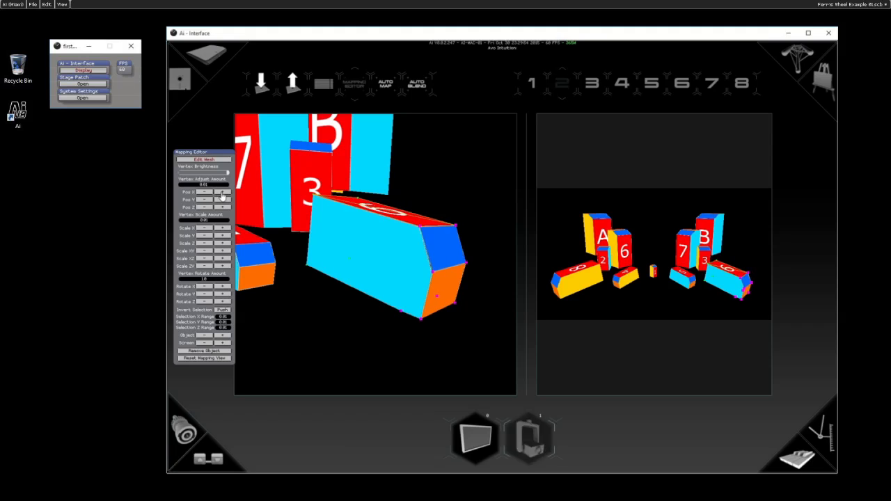
{"action": "left_click", "coordinate": [222, 193]}
{"action": "left_click", "coordinate": [222, 193]}
{"action": "left_click", "coordinate": [222, 193]}
{"action": "left_click", "coordinate": [205, 200]}
{"action": "left_click", "coordinate": [205, 200]}
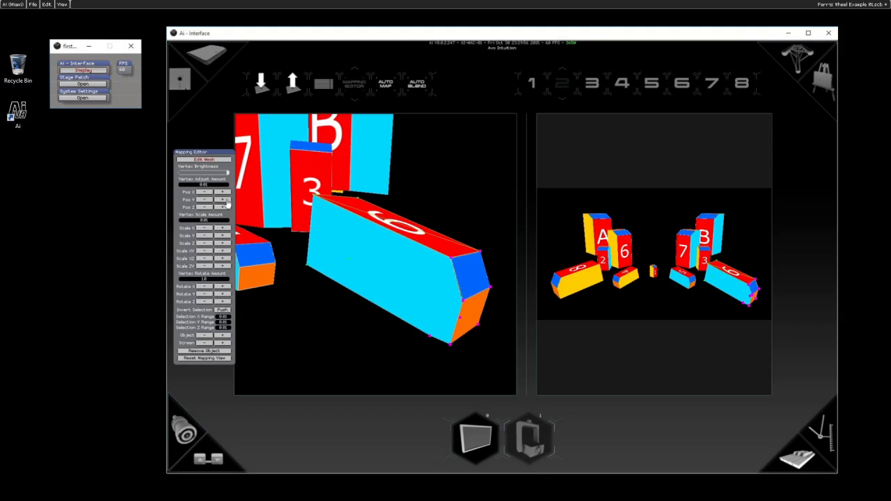
{"action": "left_click", "coordinate": [223, 200]}
{"action": "left_click", "coordinate": [223, 200]}
{"action": "left_click", "coordinate": [223, 200]}
Nudge the end vertices of box 9 backward and forward along Z, and fine-tune their X position
{"action": "left_click", "coordinate": [204, 209]}
{"action": "left_click", "coordinate": [204, 209]}
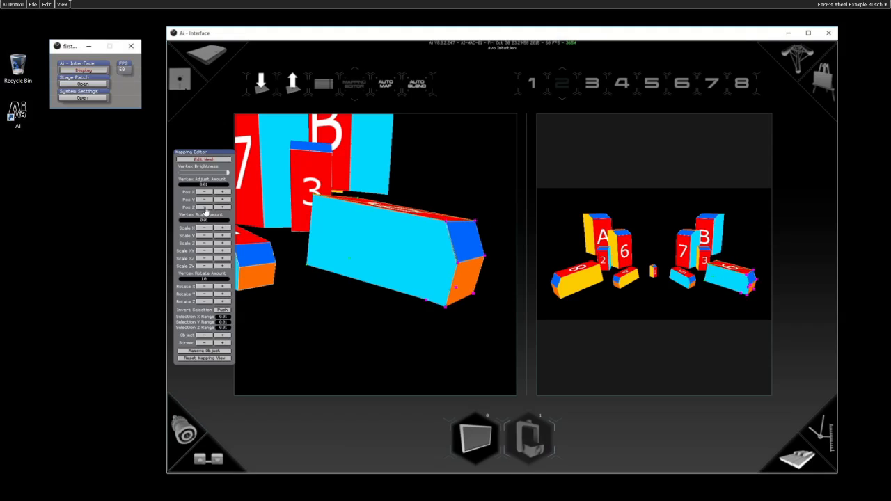
{"action": "left_click", "coordinate": [204, 209]}
{"action": "left_click", "coordinate": [223, 207]}
{"action": "left_click", "coordinate": [222, 208]}
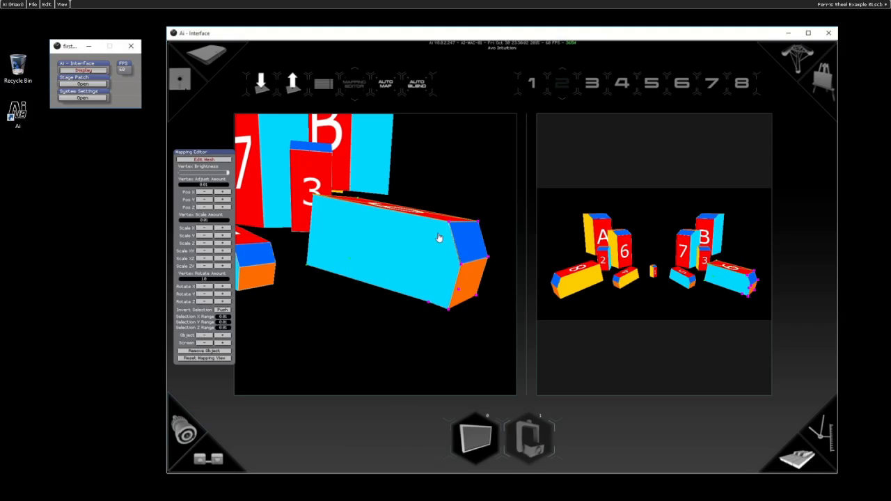
{"action": "left_click", "coordinate": [223, 194]}
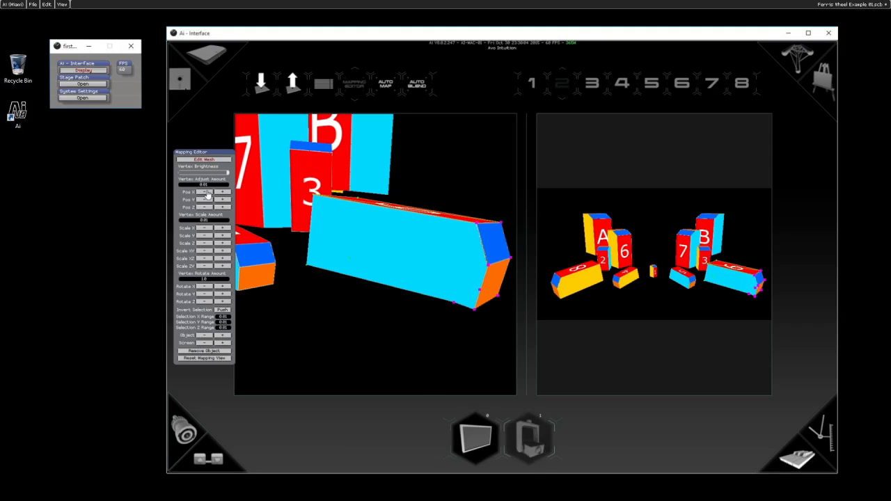
{"action": "left_click", "coordinate": [206, 194]}
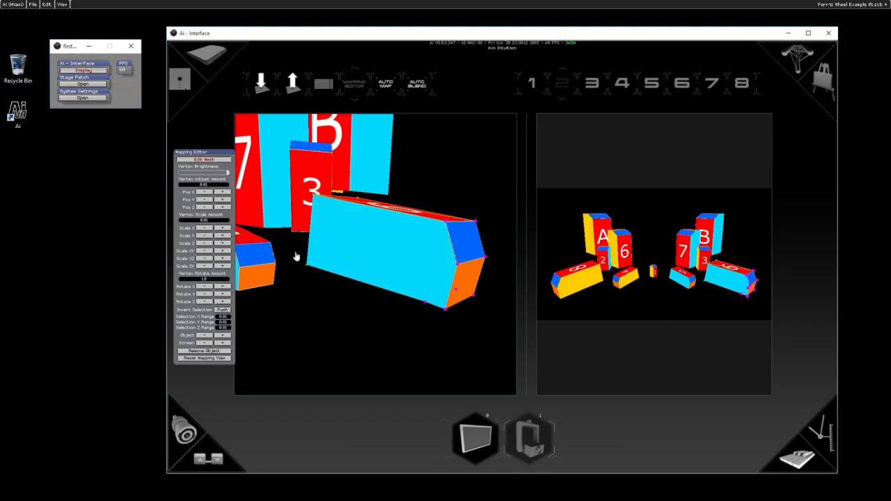
Select the lower corner vertex at the inner end of box 9 and shift it downward
{"action": "left_click_drag", "start_coordinate": [296, 254], "coordinate": [323, 291]}
{"action": "left_click", "coordinate": [204, 204]}
{"action": "left_click", "coordinate": [204, 205]}
{"action": "left_click", "coordinate": [205, 205]}
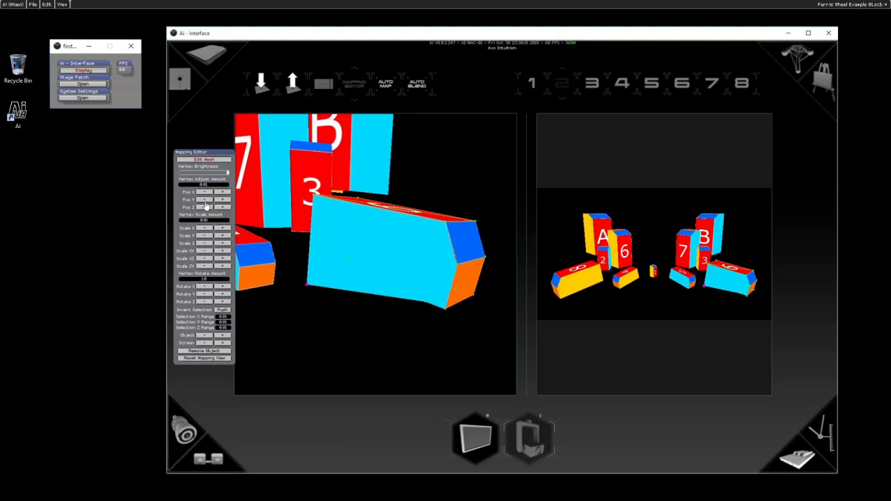
Shift the selected lower inner corner vertex of box 9 further down
{"action": "left_click", "coordinate": [205, 205]}
{"action": "left_click", "coordinate": [204, 206]}
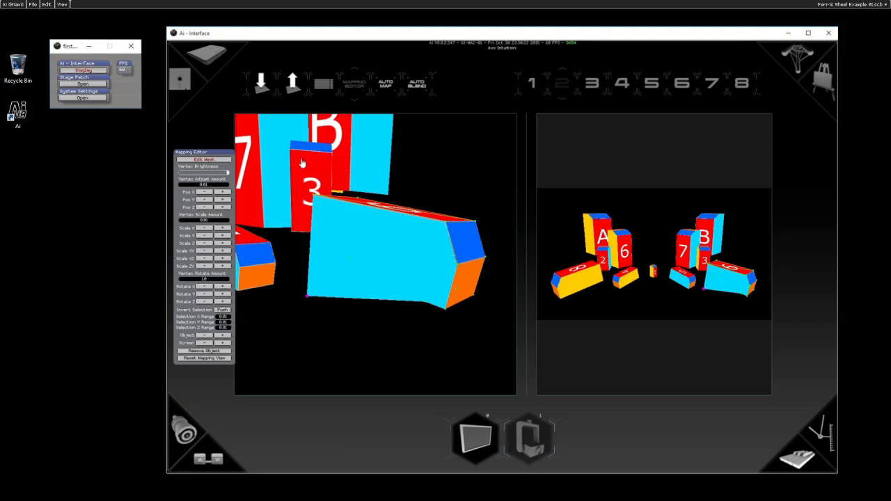
Select all vertices of box 9 and move the whole box in positive X and negative Y
{"action": "left_click_drag", "start_coordinate": [286, 162], "coordinate": [492, 348]}
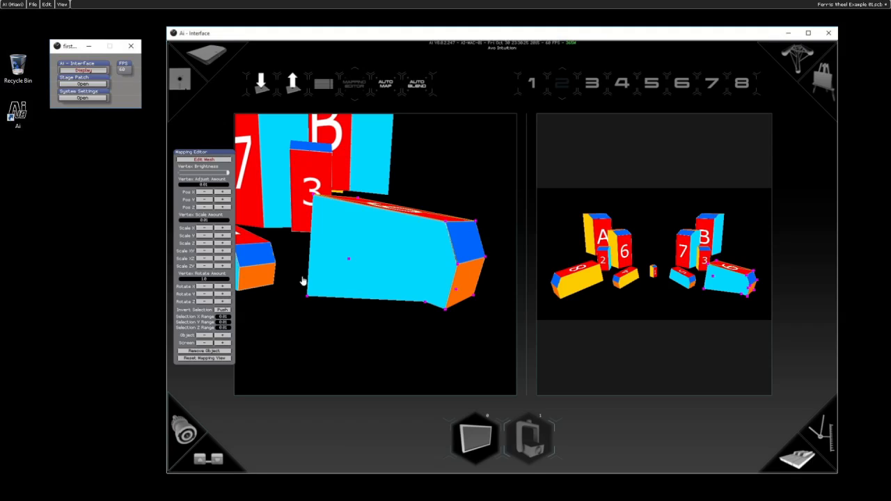
{"action": "left_click", "coordinate": [222, 195]}
{"action": "left_click", "coordinate": [209, 195]}
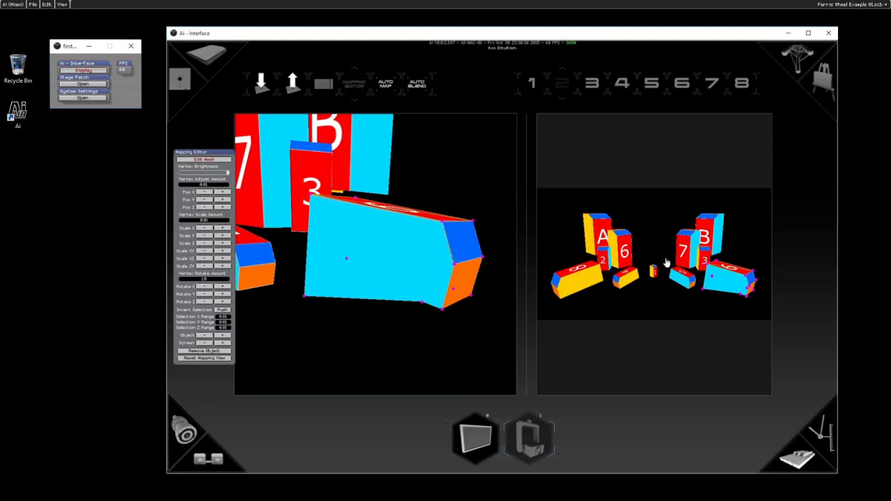
{"action": "left_click", "coordinate": [223, 195]}
{"action": "left_click", "coordinate": [223, 195]}
{"action": "left_click", "coordinate": [202, 201]}
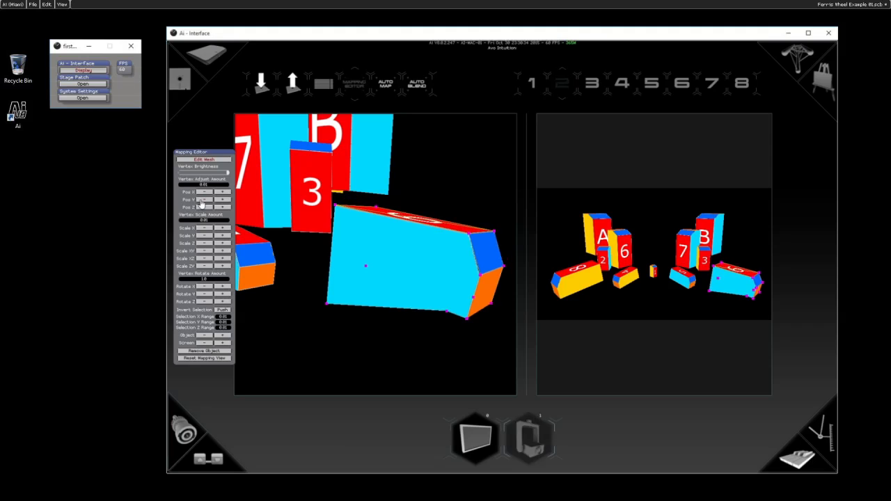
{"action": "left_click", "coordinate": [202, 201]}
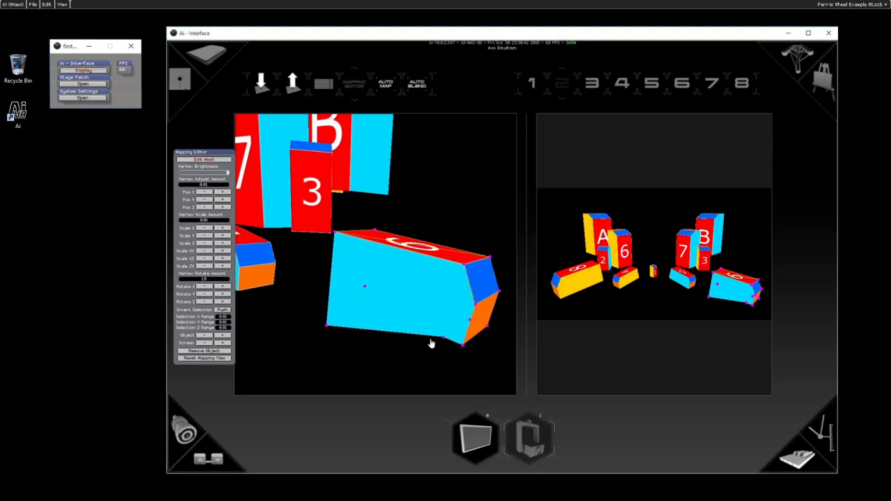
Turn off mesh editing and bring all the boxes into view in the mapping preview
{"action": "scroll", "coordinate": [376, 242], "scroll_direction": "down", "scroll_amount": 5}
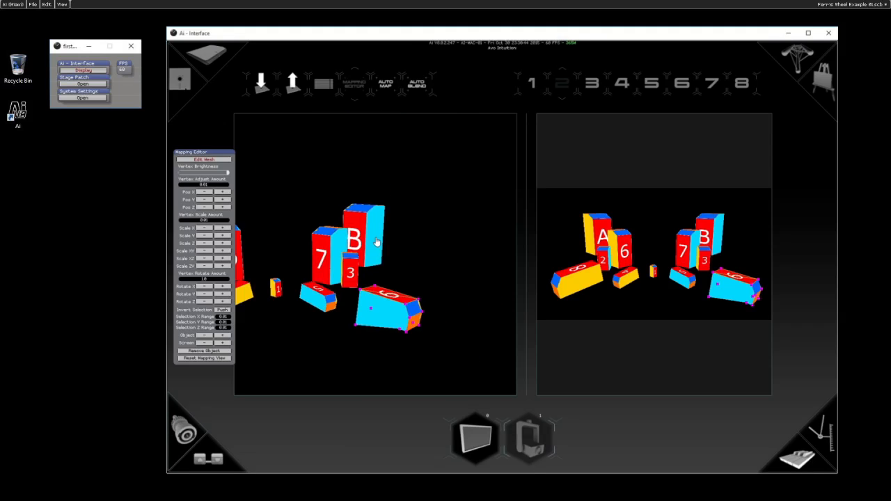
{"action": "scroll", "coordinate": [377, 241], "scroll_direction": "up", "scroll_amount": 2}
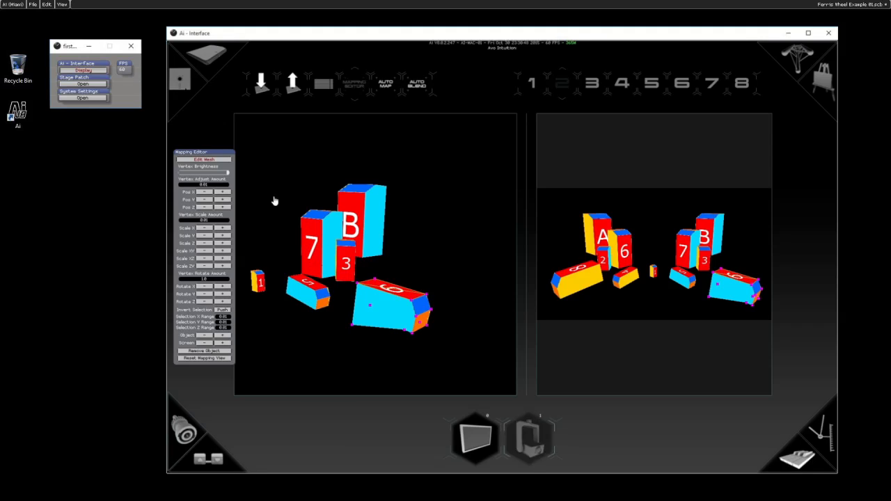
{"action": "left_click", "coordinate": [214, 162]}
{"action": "left_click_drag", "start_coordinate": [298, 263], "coordinate": [412, 242]}
{"action": "scroll", "coordinate": [370, 258], "scroll_direction": "down", "scroll_amount": 3}
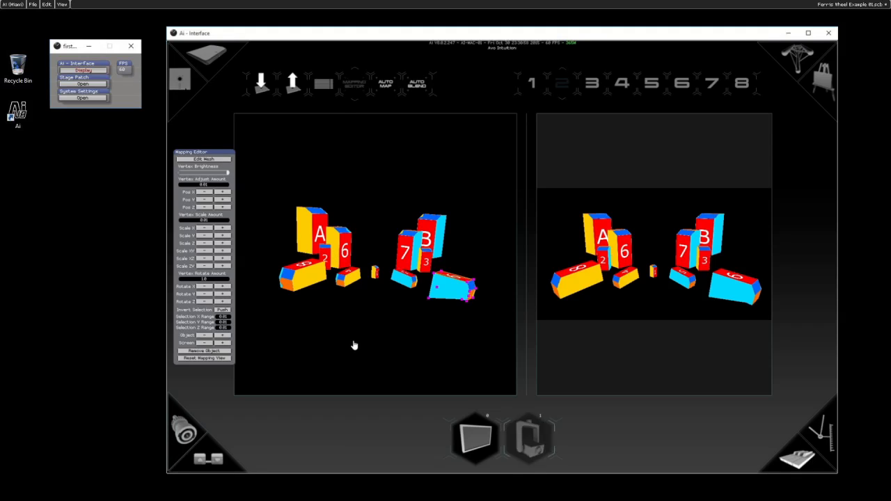
Step forward through the objects until box 6 is selected, and turn mesh editing on
{"action": "left_click", "coordinate": [222, 336]}
{"action": "left_click", "coordinate": [228, 337]}
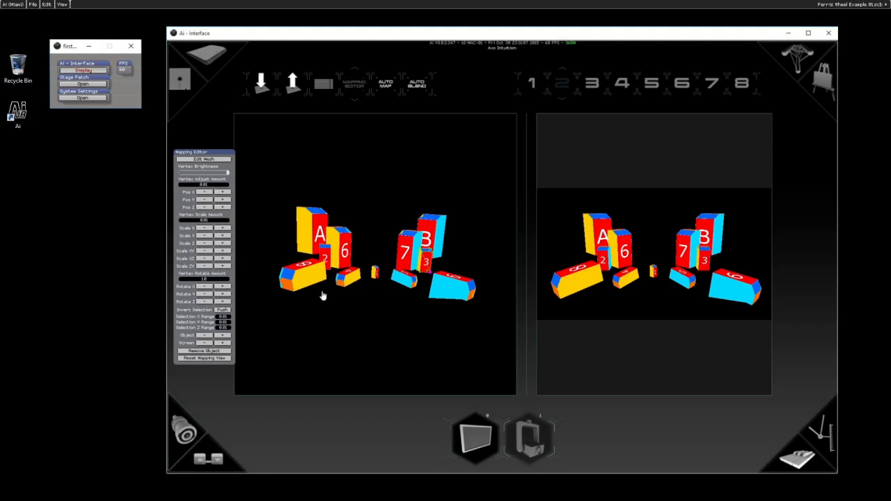
{"action": "left_click", "coordinate": [224, 337]}
{"action": "left_click", "coordinate": [224, 338]}
{"action": "left_click", "coordinate": [224, 337]}
{"action": "left_click", "coordinate": [224, 338]}
{"action": "left_click", "coordinate": [206, 159]}
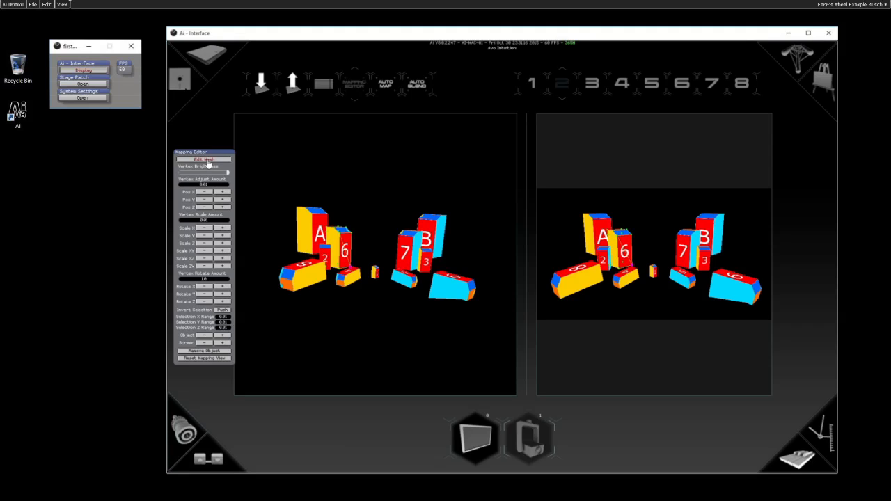
Select all vertices of box 6 and nudge the box back and forth along X and Y
{"action": "left_click_drag", "start_coordinate": [315, 200], "coordinate": [370, 312]}
{"action": "left_click", "coordinate": [222, 207]}
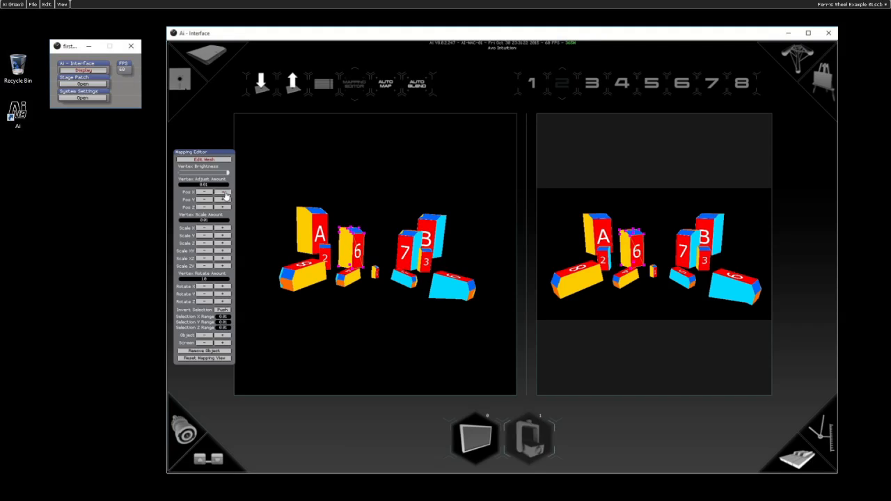
{"action": "left_click", "coordinate": [223, 207]}
{"action": "left_click", "coordinate": [223, 200]}
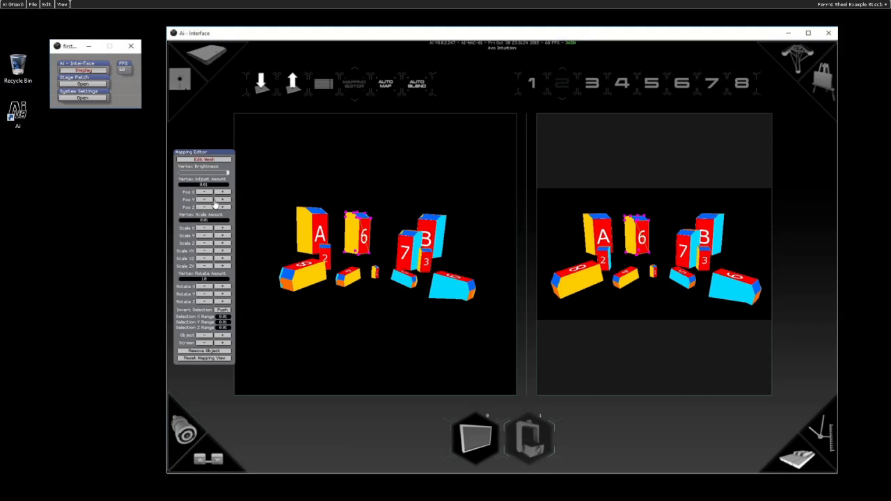
{"action": "left_click", "coordinate": [207, 201]}
{"action": "left_click", "coordinate": [207, 201]}
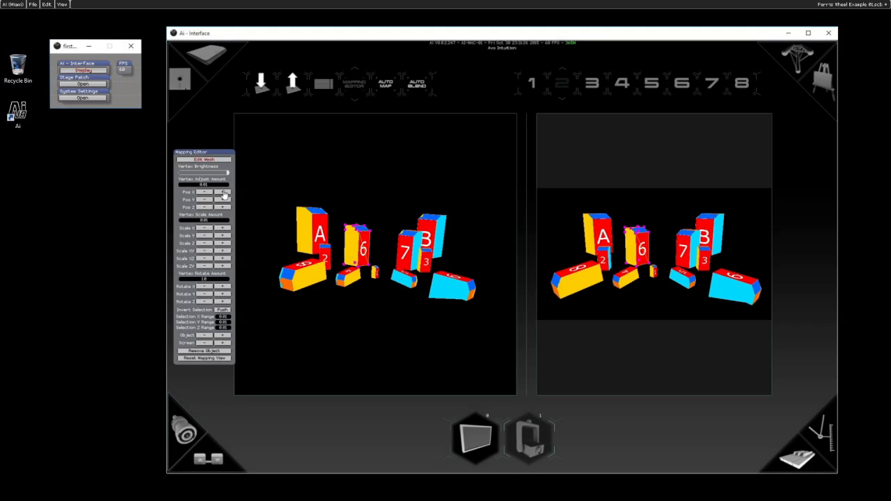
{"action": "left_click", "coordinate": [224, 192]}
{"action": "left_click", "coordinate": [204, 193]}
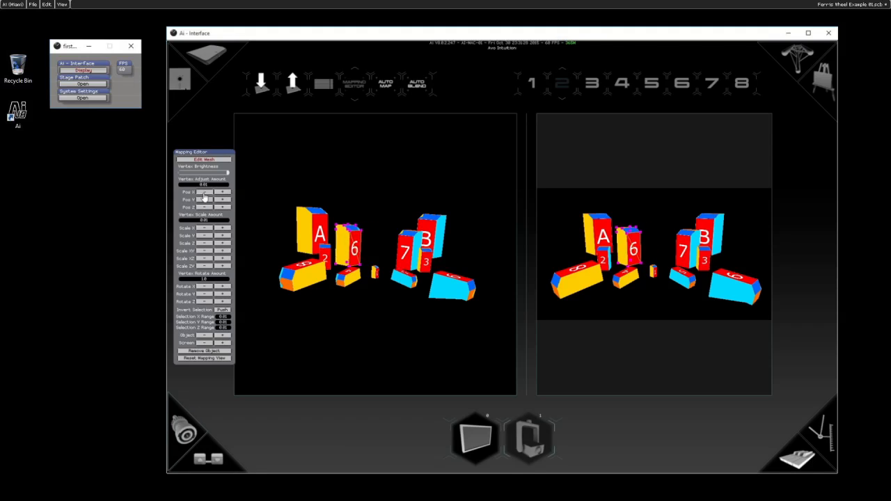
{"action": "left_click", "coordinate": [222, 192]}
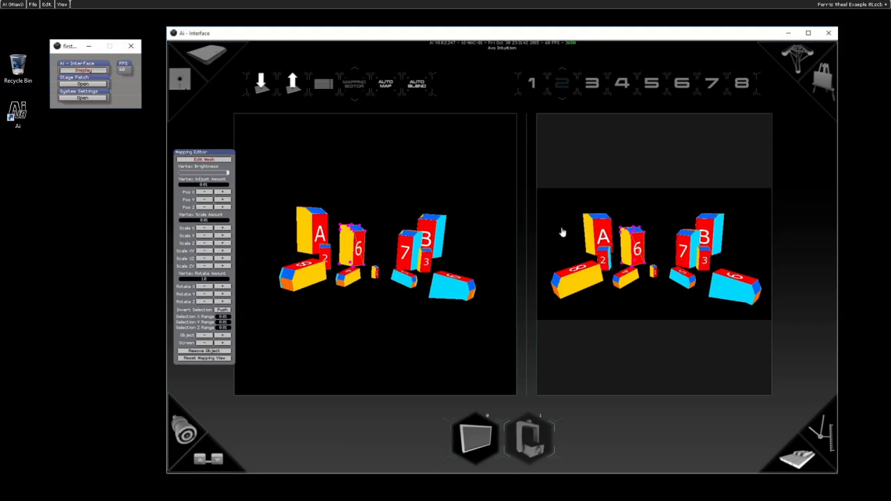
Enlarge the output preview and remove boxes A, 2, 6, 8, 4 and 1 from the projector mapping
{"action": "left_click_drag", "start_coordinate": [532, 239], "coordinate": [430, 255]}
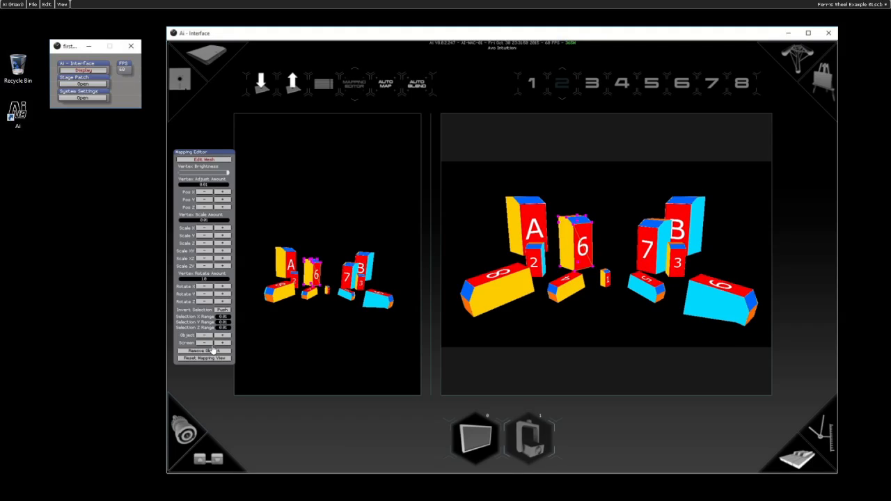
{"action": "left_click", "coordinate": [206, 335]}
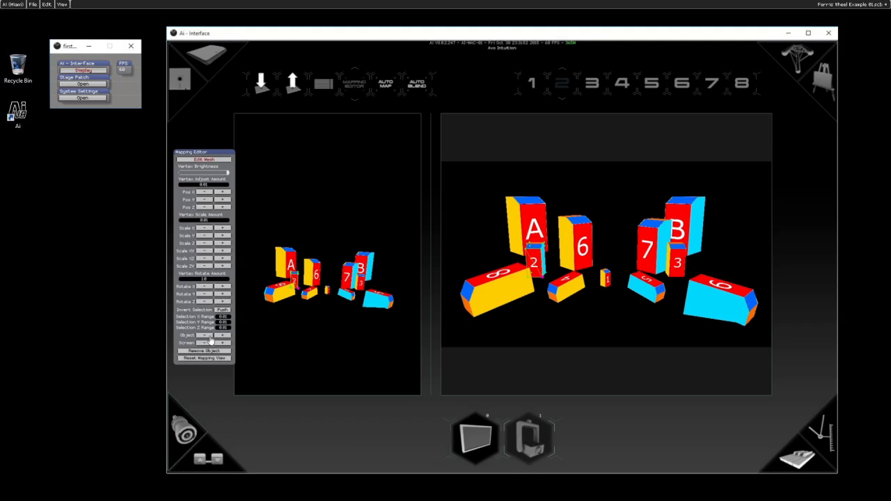
{"action": "left_click", "coordinate": [208, 336]}
{"action": "left_click", "coordinate": [221, 352]}
{"action": "left_click", "coordinate": [221, 352]}
{"action": "left_click", "coordinate": [221, 352]}
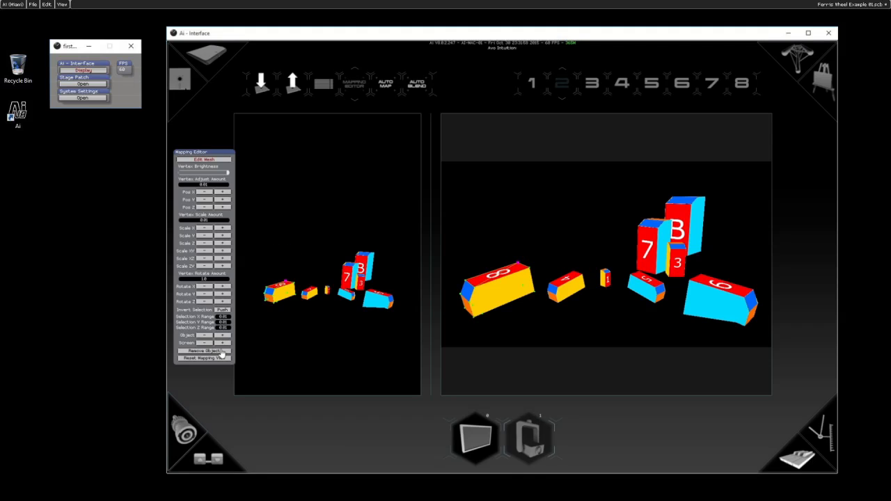
{"action": "left_click", "coordinate": [221, 352]}
{"action": "left_click", "coordinate": [221, 352]}
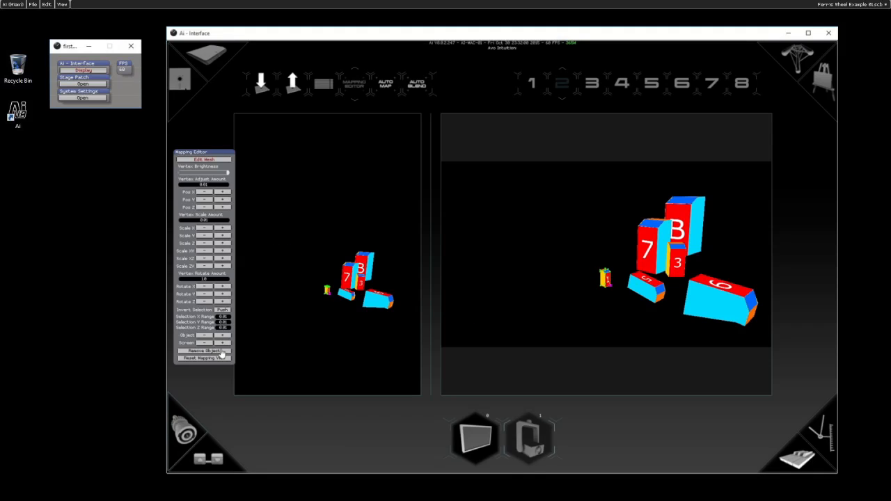
{"action": "left_click", "coordinate": [221, 352]}
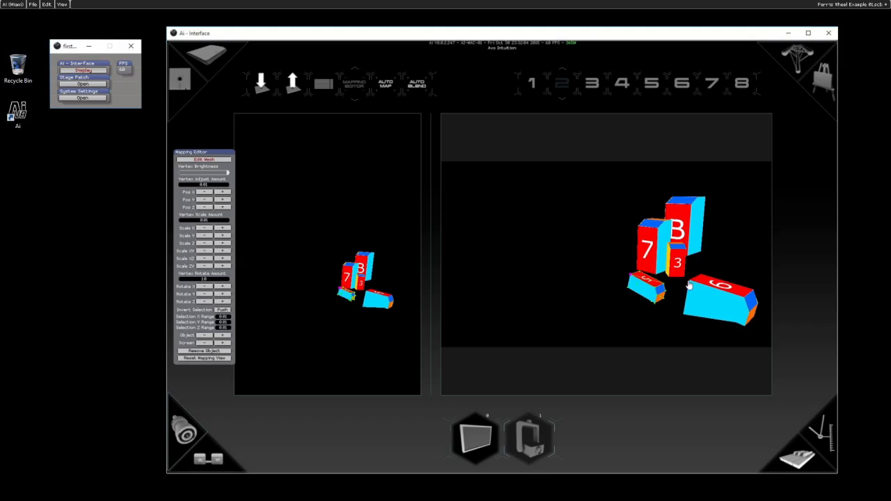
Check the complete model in the stage construction view and on the performance page, and return to the output page
{"action": "left_click", "coordinate": [795, 64]}
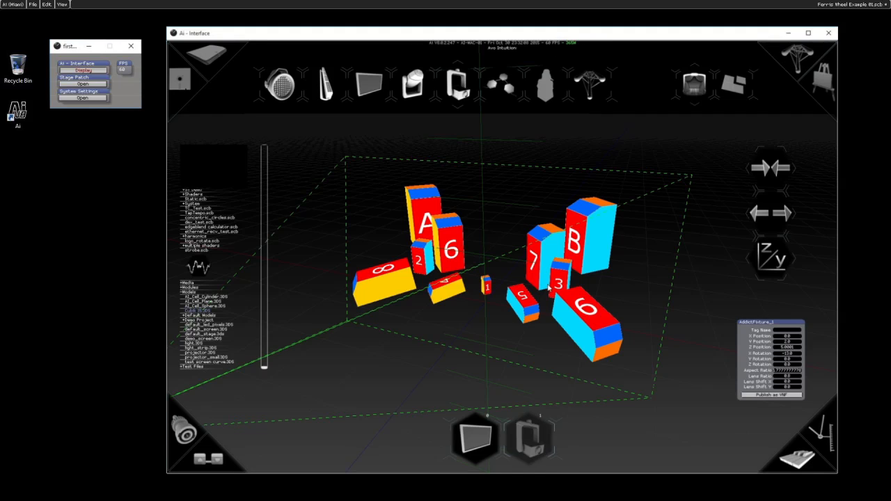
{"action": "left_click", "coordinate": [792, 452]}
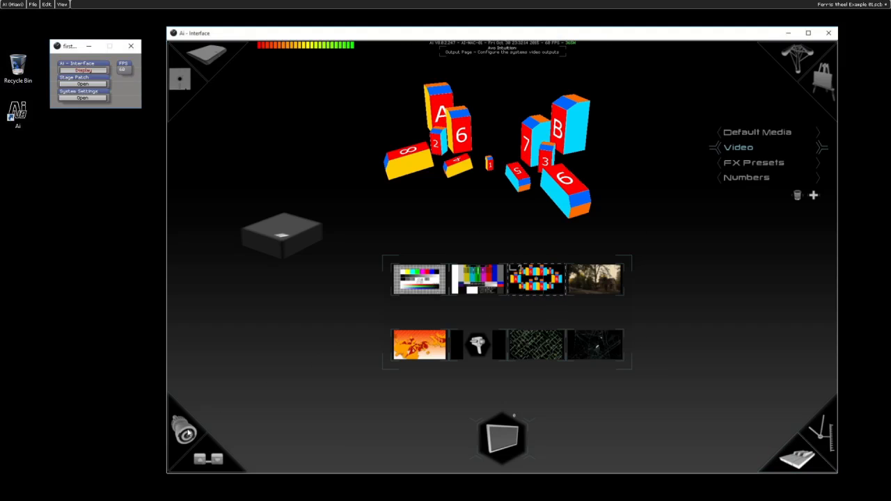
{"action": "left_click", "coordinate": [185, 431]}
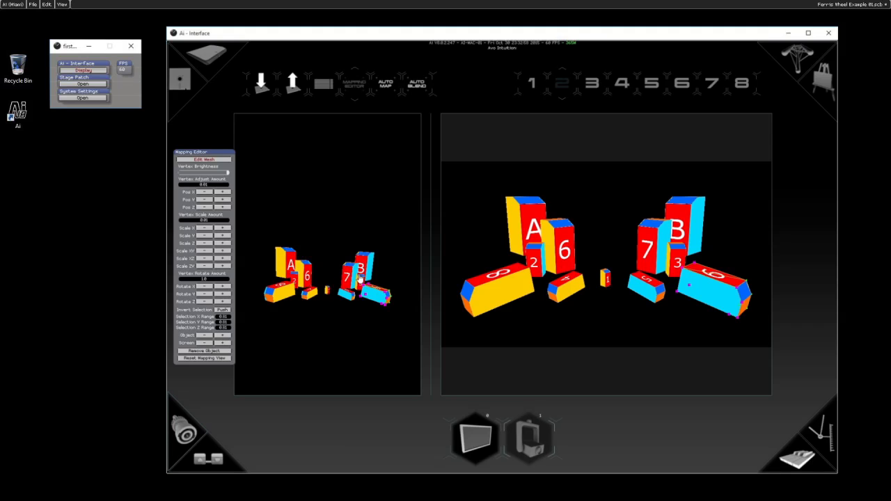
Enlarge the mapping view, switch mesh editing off to frame the boxes from above, and re-enable mesh editing
{"action": "scroll", "coordinate": [384, 301], "scroll_direction": "up", "scroll_amount": 5}
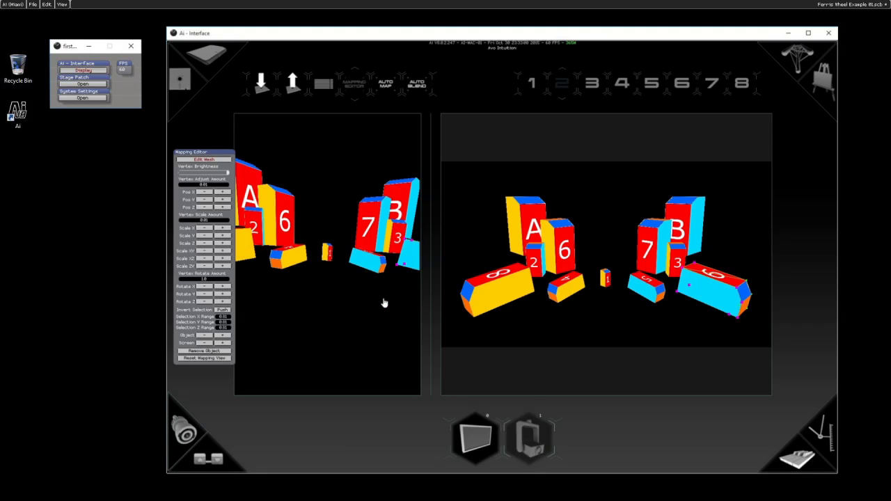
{"action": "left_click_drag", "start_coordinate": [429, 307], "coordinate": [493, 298]}
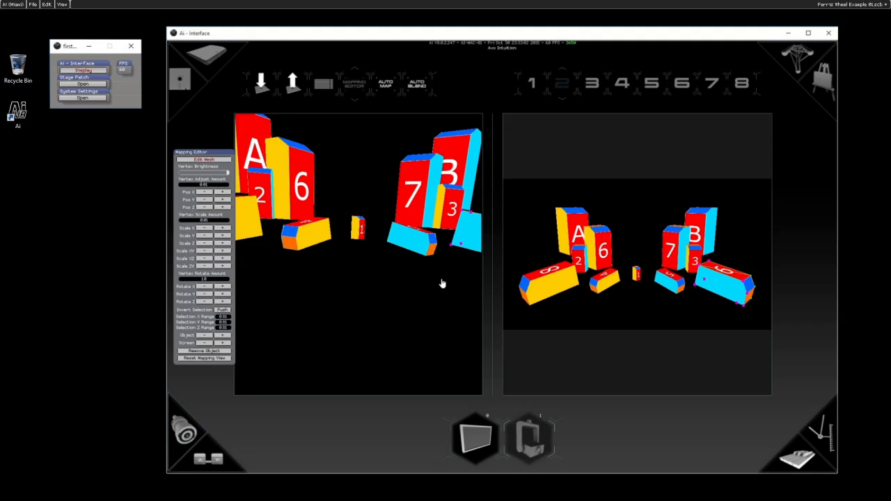
{"action": "left_click_drag", "start_coordinate": [450, 272], "coordinate": [337, 293]}
{"action": "left_click", "coordinate": [222, 161]}
{"action": "scroll", "coordinate": [351, 295], "scroll_direction": "down", "scroll_amount": 3}
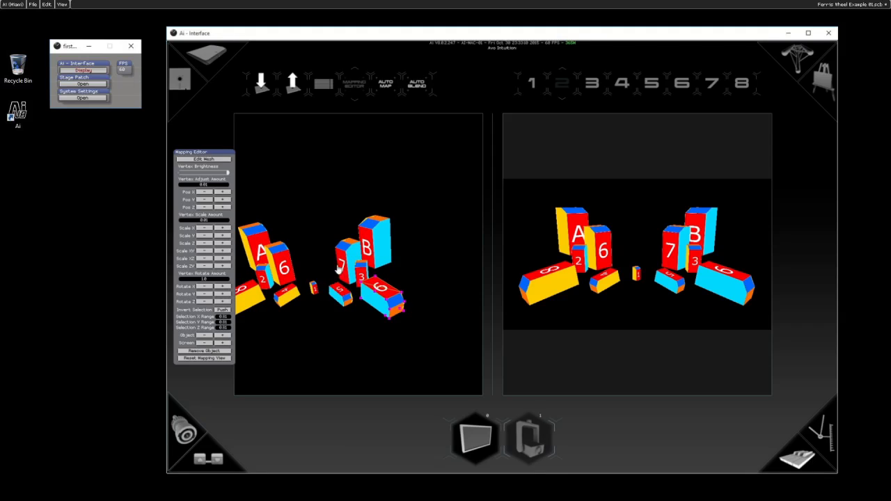
{"action": "mouse_move", "coordinate": [331, 308]}
{"action": "left_mouse_down"}
{"action": "mouse_move", "coordinate": [444, 308]}
{"action": "mouse_move", "coordinate": [334, 307]}
{"action": "left_mouse_up"}
{"action": "left_click", "coordinate": [203, 159]}
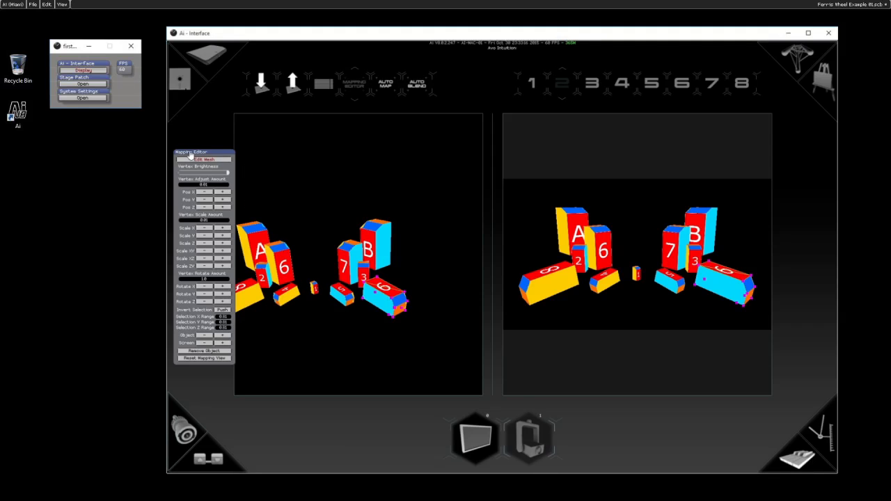
Select all vertices of box 9 again and shift the whole box in positive X
{"action": "left_click_drag", "start_coordinate": [348, 263], "coordinate": [425, 356]}
{"action": "left_click", "coordinate": [222, 194]}
{"action": "left_click", "coordinate": [221, 194]}
{"action": "left_click", "coordinate": [222, 194]}
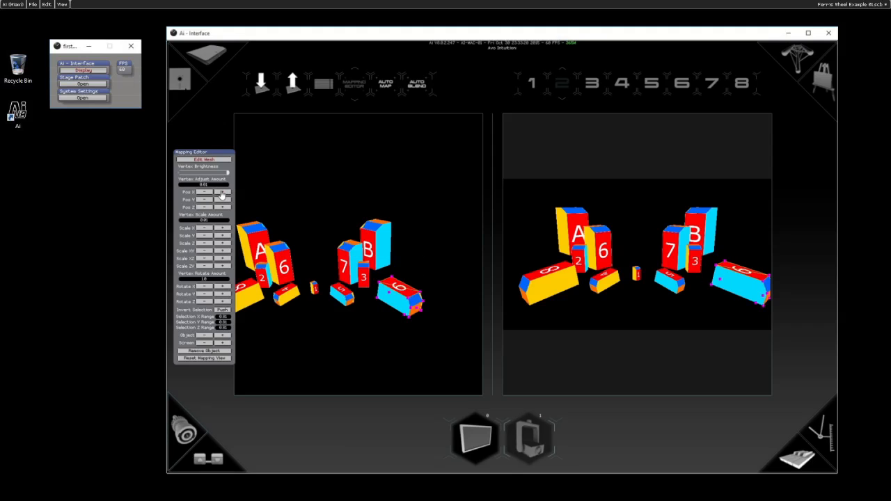